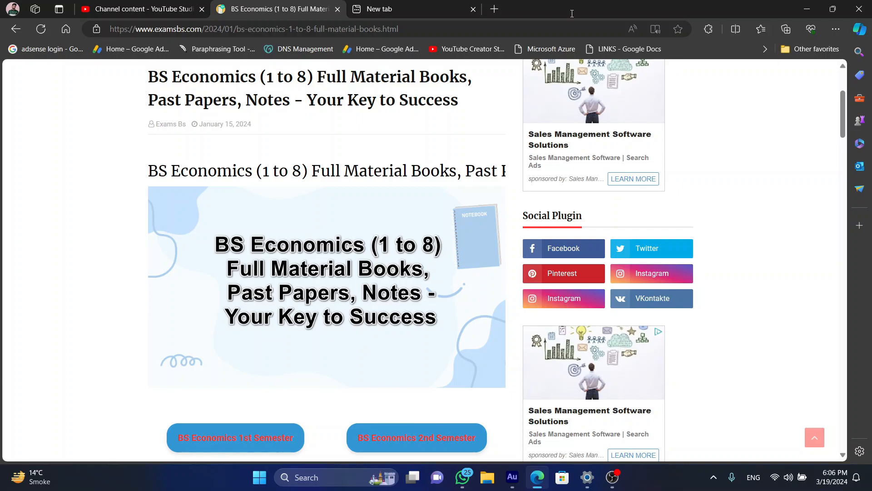
Reload the BS Economics article page and look over its content, sidebar and footer
click(44, 32)
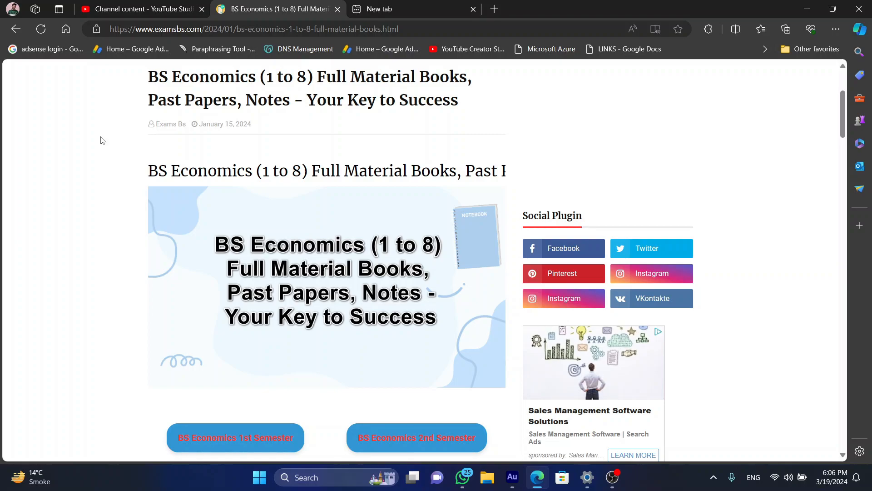
scroll(101, 139, down, 5)
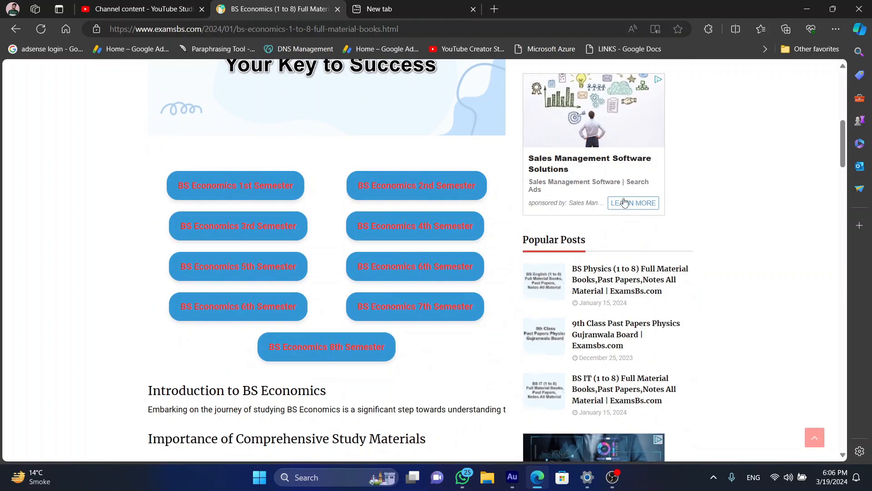
scroll(627, 200, down, 6)
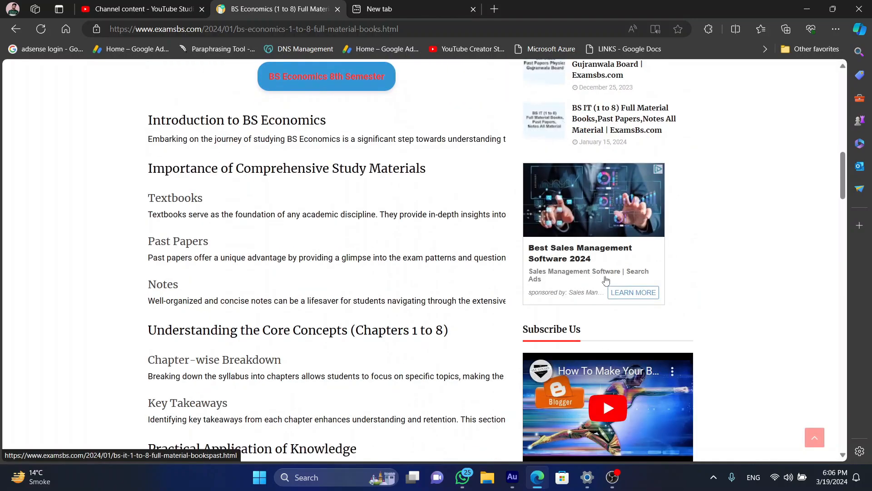
scroll(607, 279, down, 20)
scroll(605, 282, down, 18)
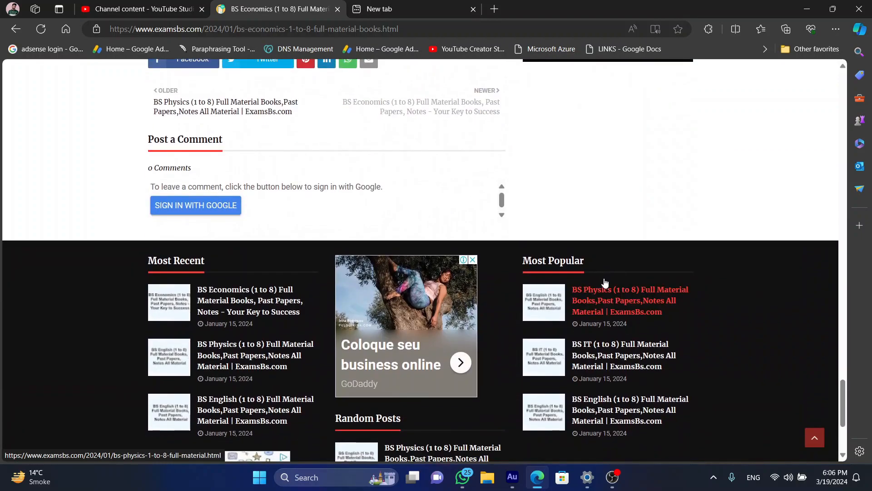
scroll(604, 283, down, 3)
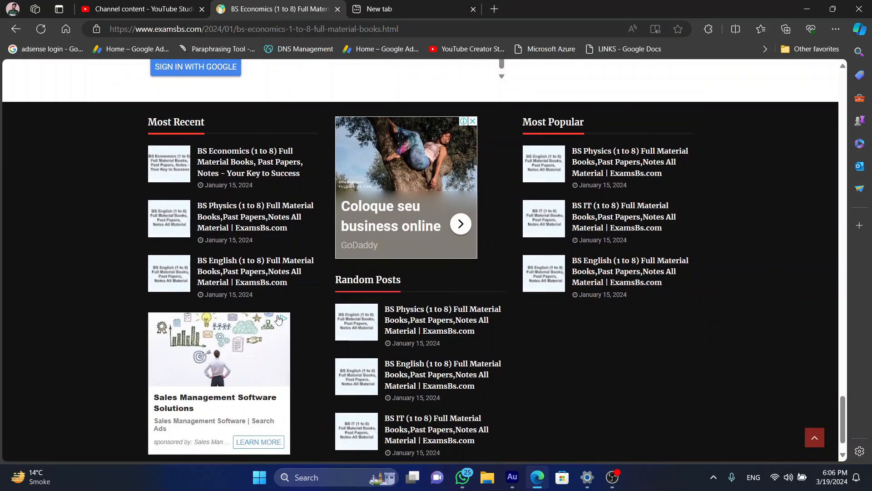
scroll(282, 325, down, 1)
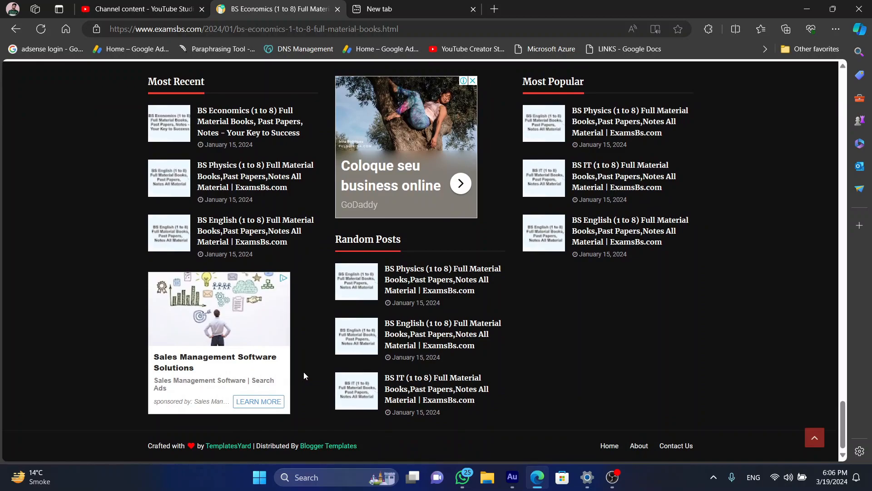
scroll(304, 372, up, 15)
scroll(306, 375, up, 8)
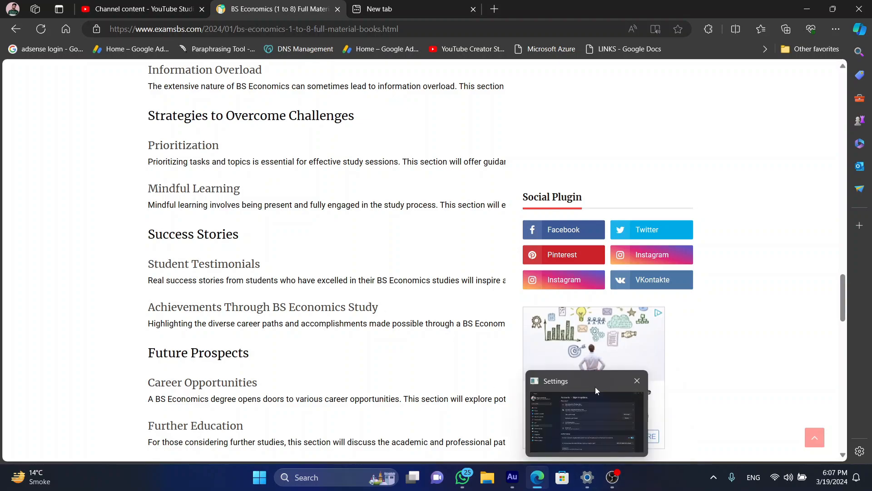
Launch Screaming Frog SEO Spider and postpone the offered version update
click(326, 474)
text(scre)
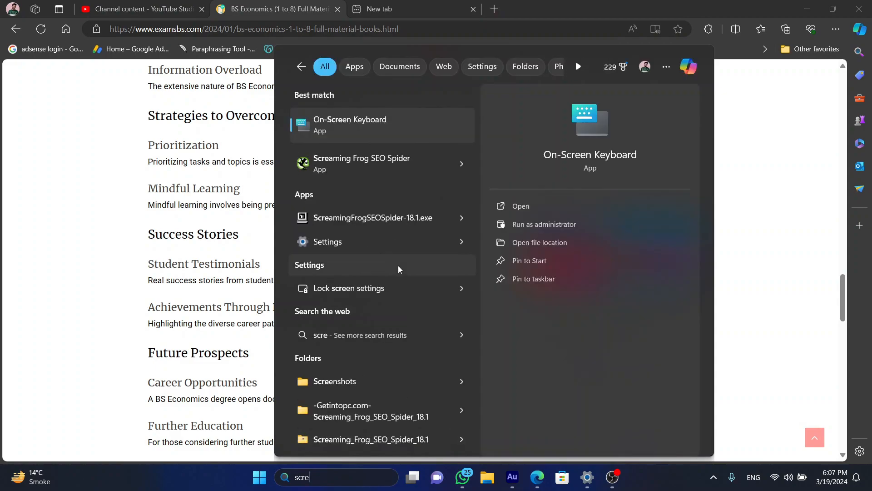
click(368, 172)
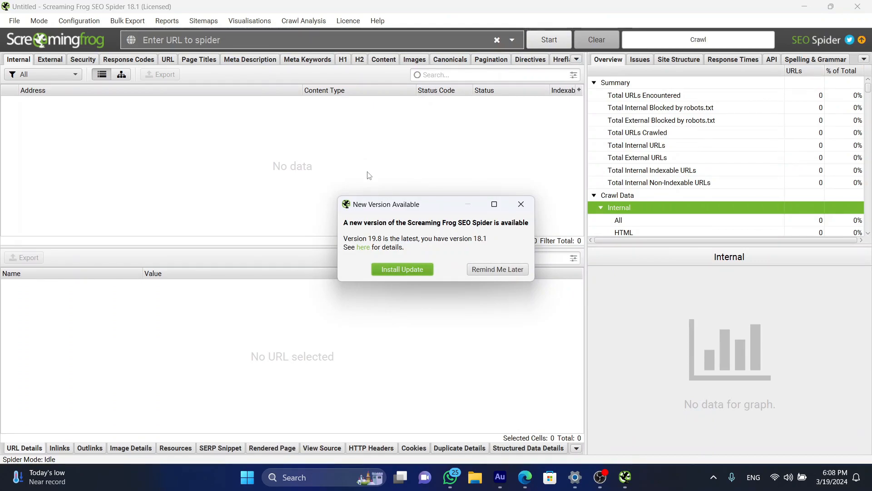
click(479, 271)
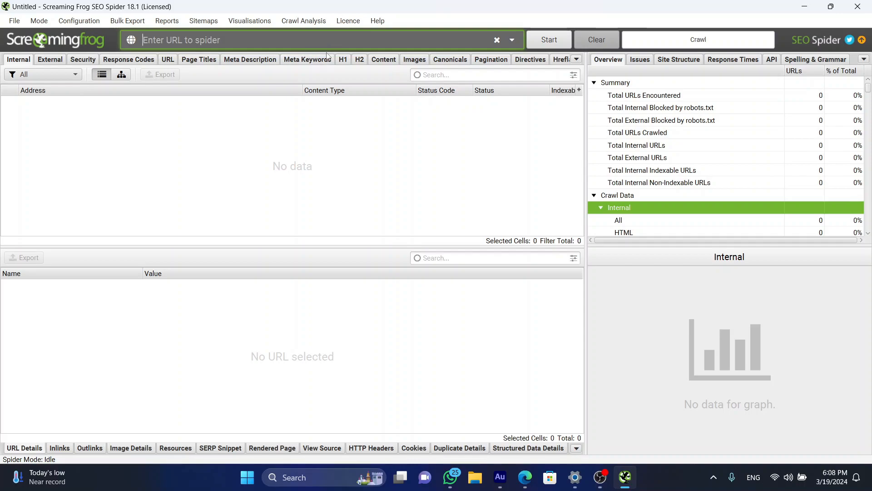
click(525, 477)
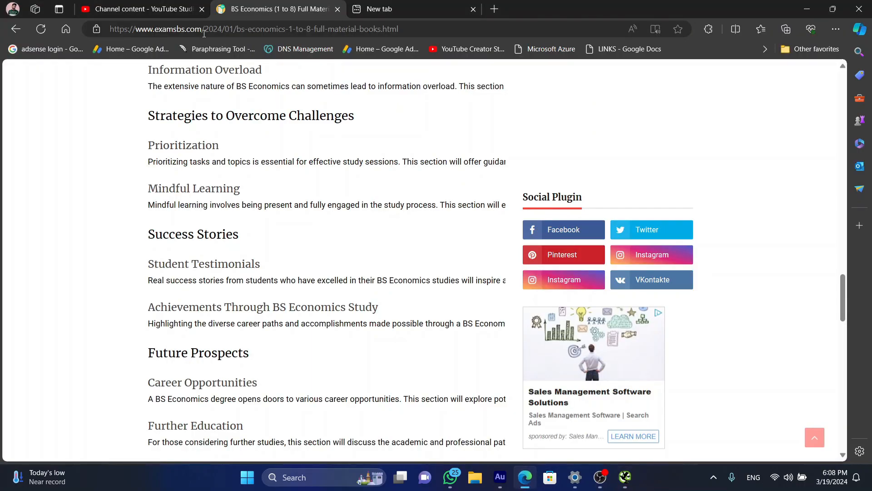
drag(202, 29, 96, 44)
key(ctrl+c)
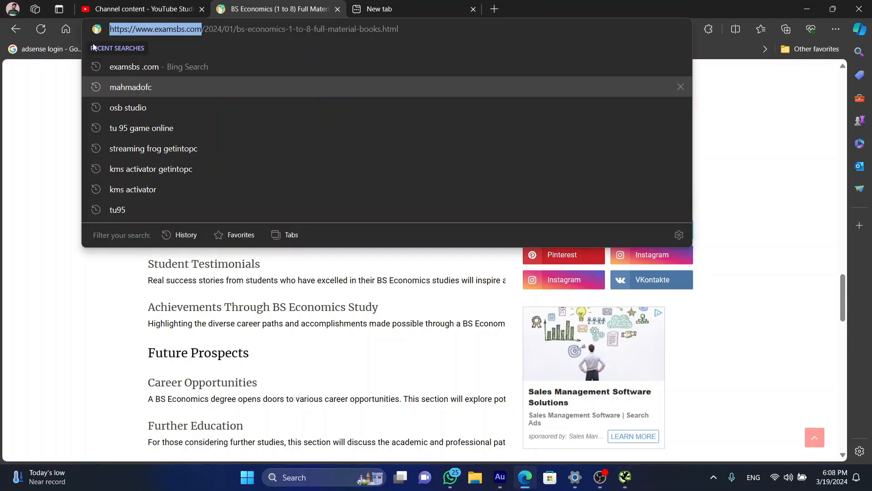
click(625, 477)
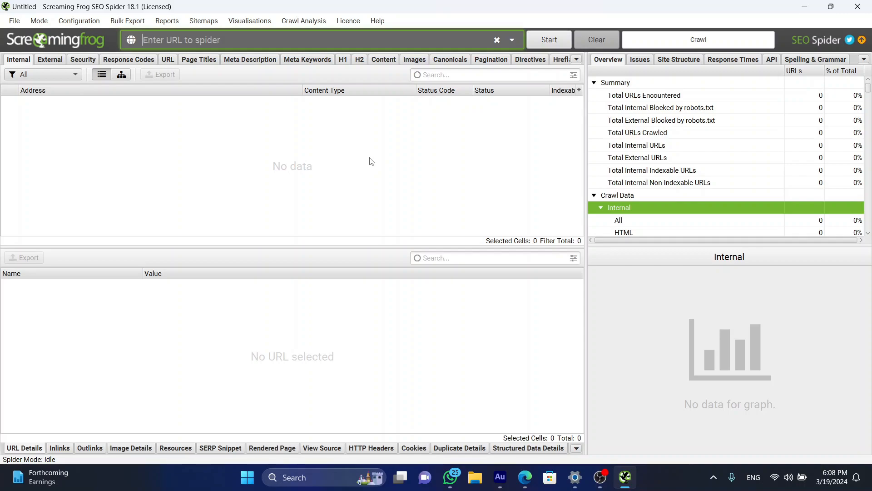
key(ctrl+v)
click(540, 46)
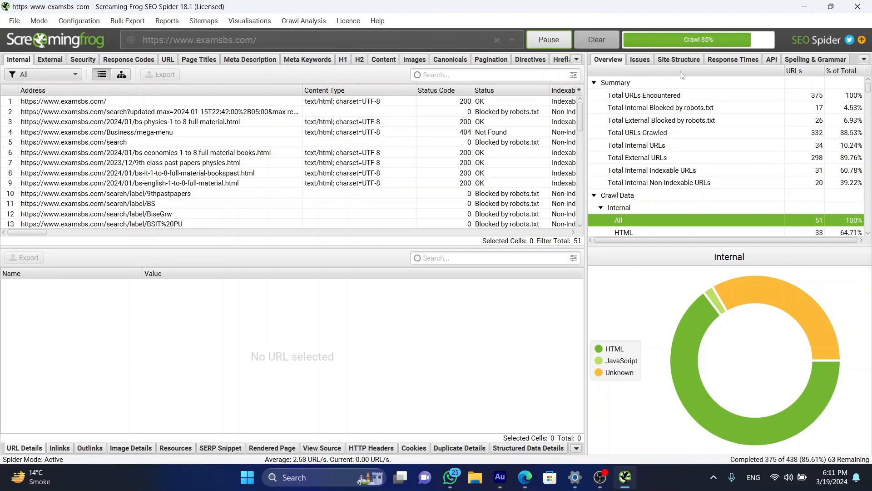
Pause the crawl and filter its findings to issues, showing the pages behind the internal client error (4xx) issue
click(639, 60)
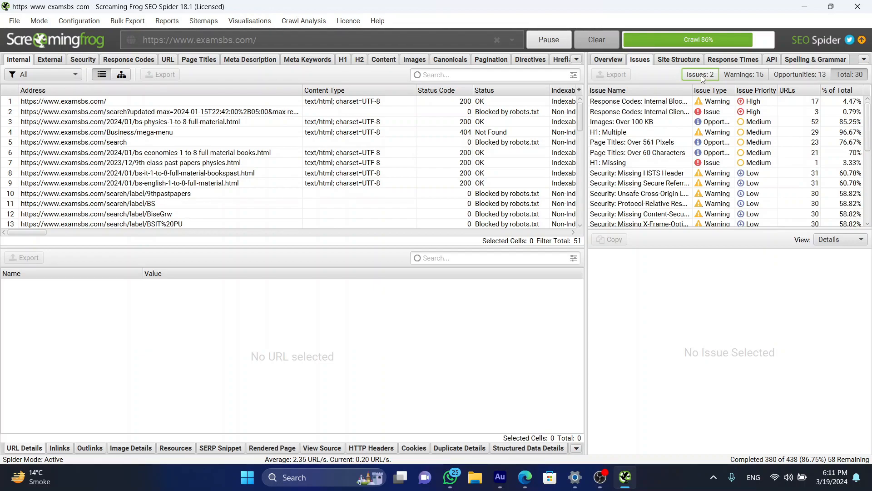
click(740, 74)
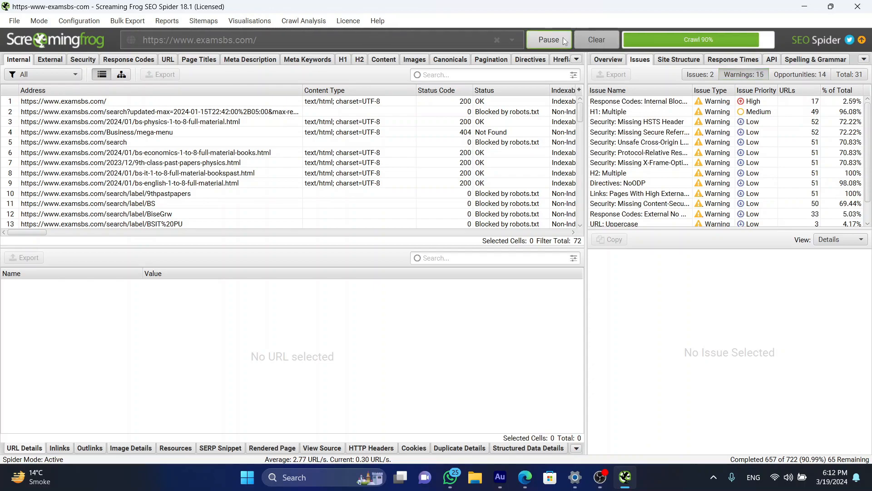
click(711, 75)
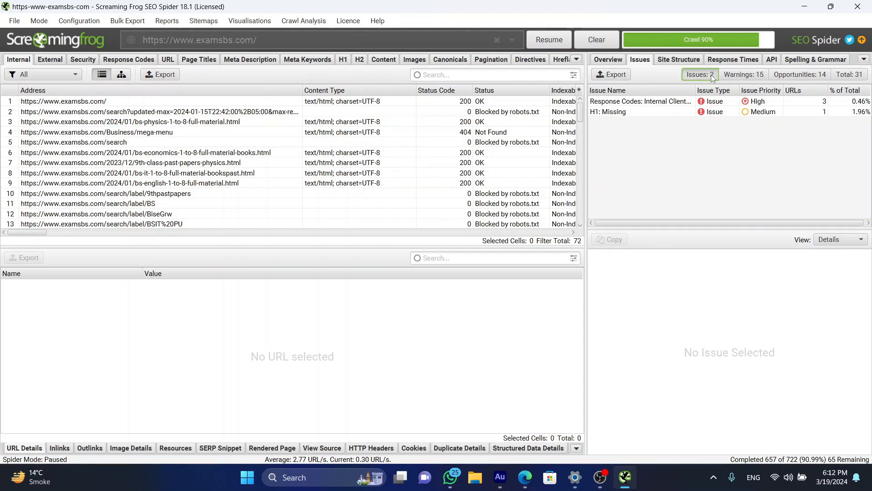
click(646, 105)
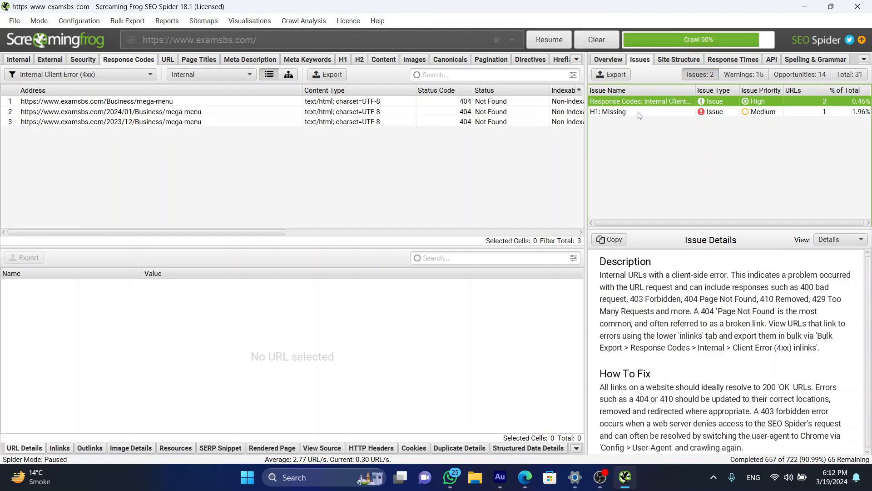
click(467, 104)
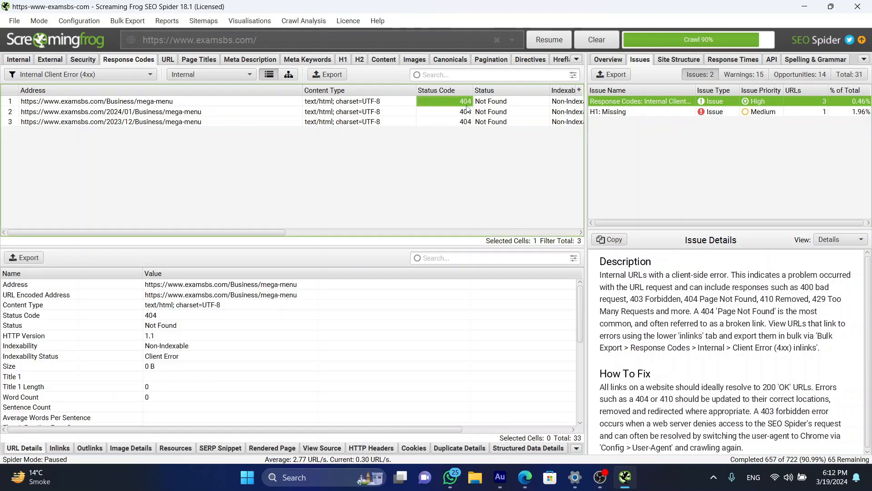
click(241, 105)
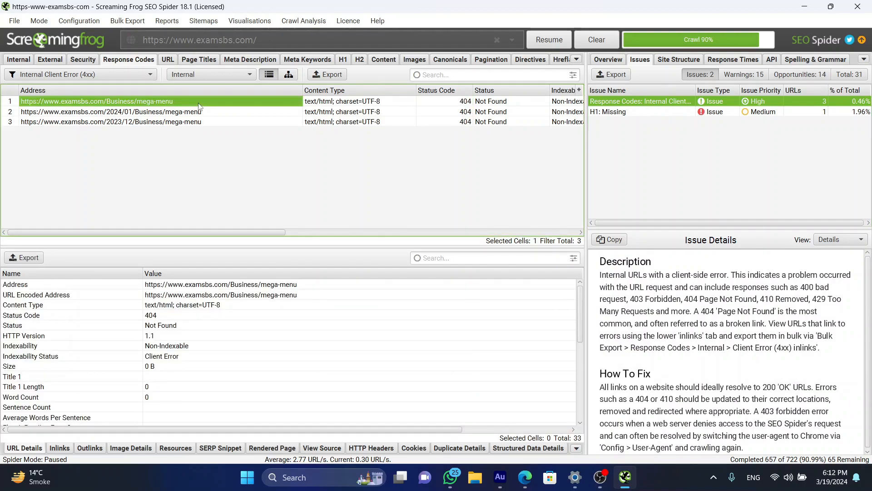
click(524, 477)
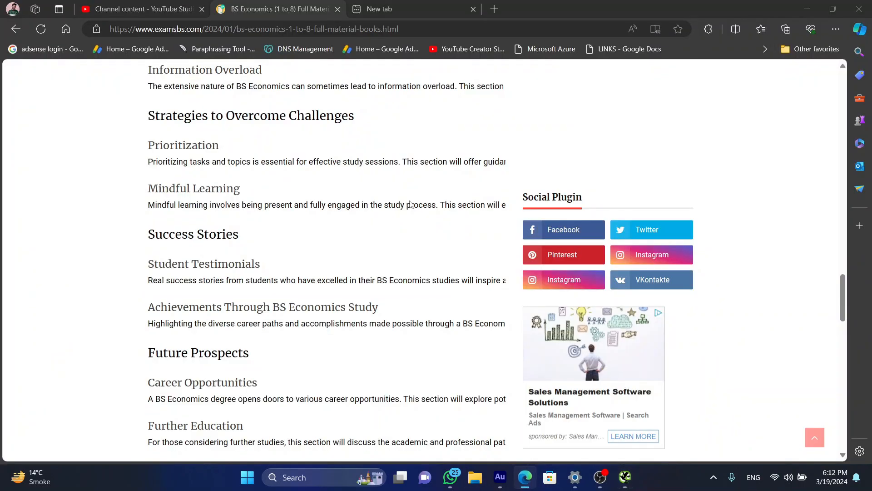
key(ctrl+a)
text(https://www.examsbs.com/Business/mega-menu)
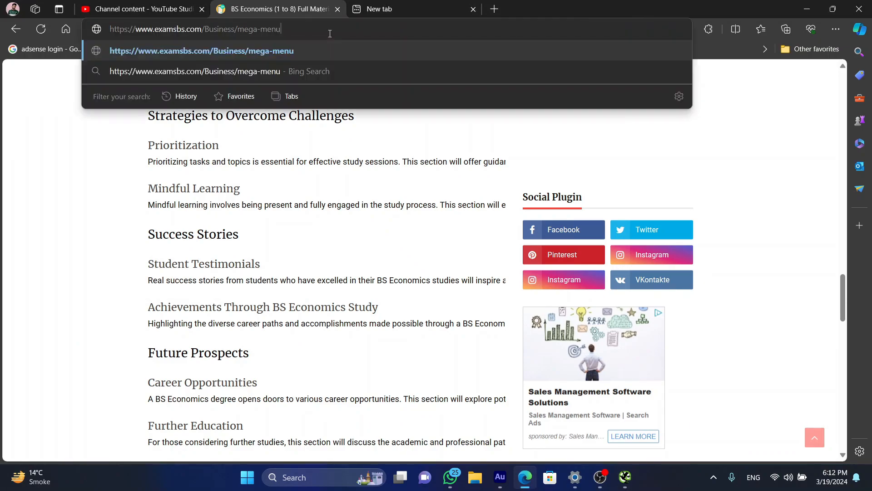
key(Return)
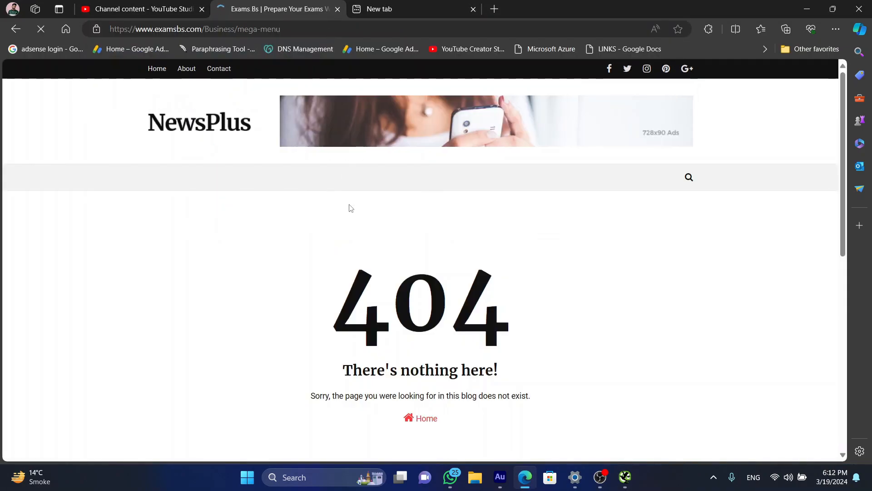
drag(347, 274, 497, 302)
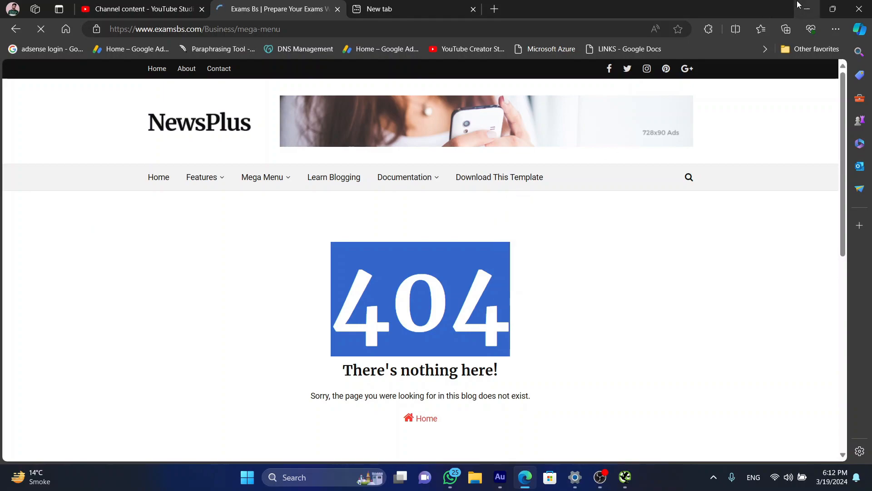
Return to Screaming Frog SEO Spider and select all three mega-menu addresses in the client error list
click(815, 6)
click(152, 103)
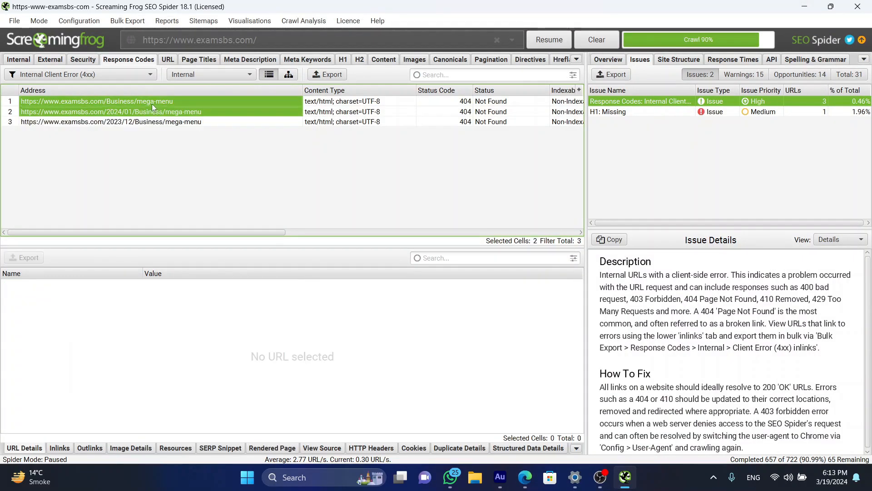
shift+click(148, 121)
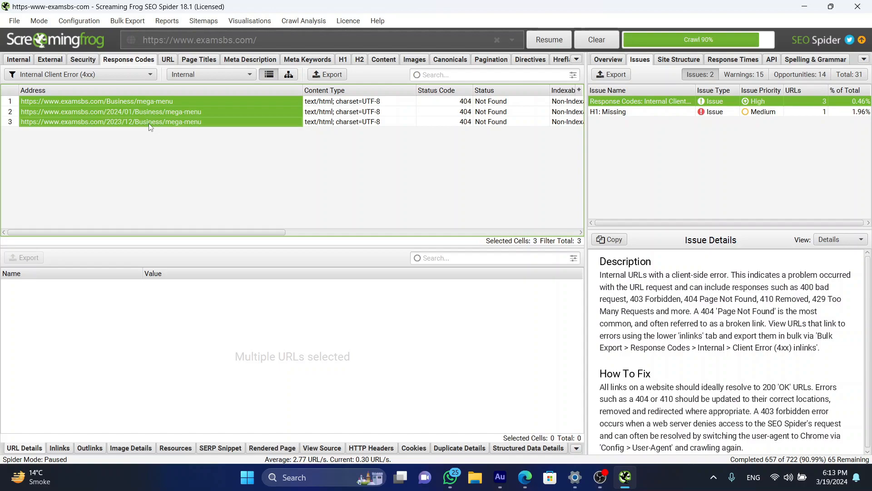
Switch to the browser, inspect the page behind the site's Mega Menu link, and return to Screaming Frog SEO Spider
click(524, 477)
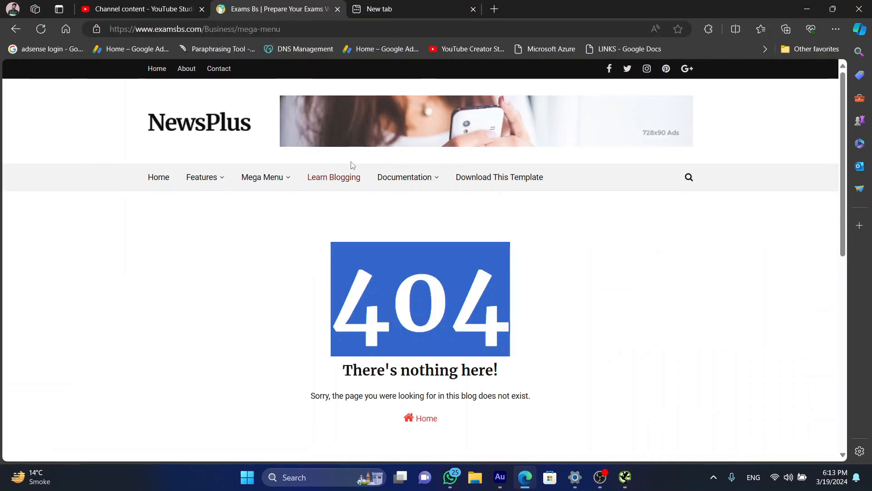
click(268, 34)
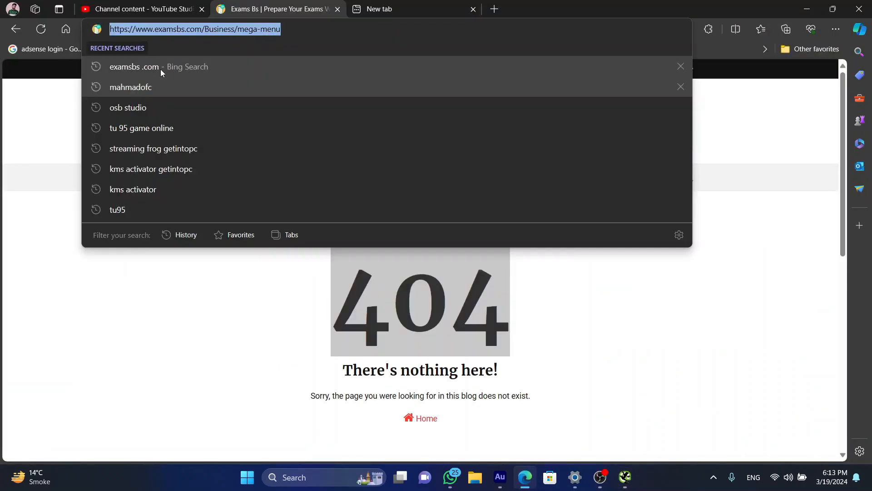
click(72, 118)
mouse_move(252, 172)
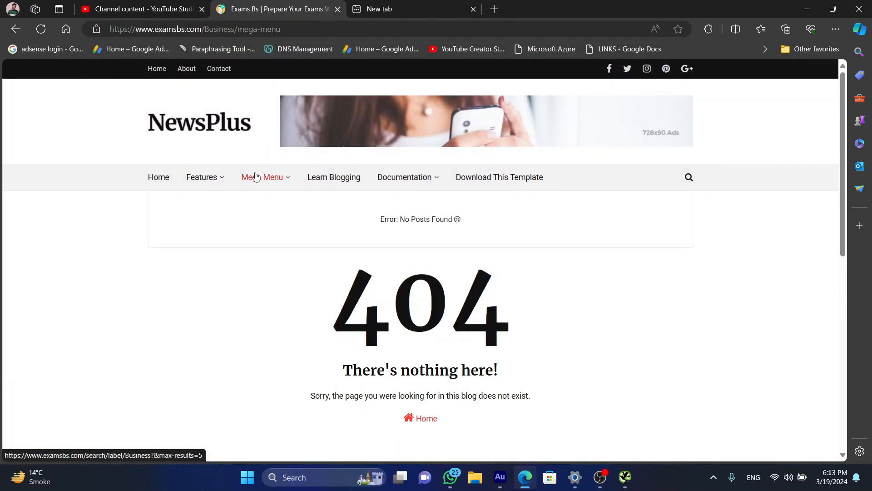
click(256, 177)
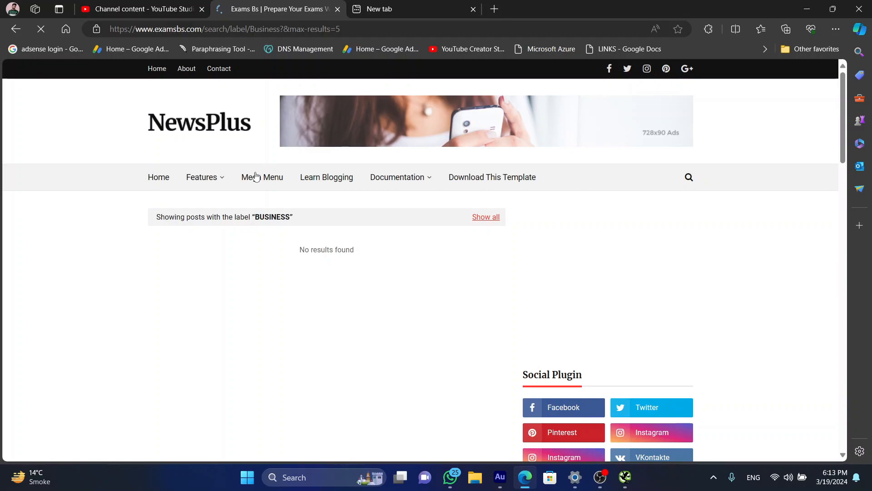
mouse_move(278, 180)
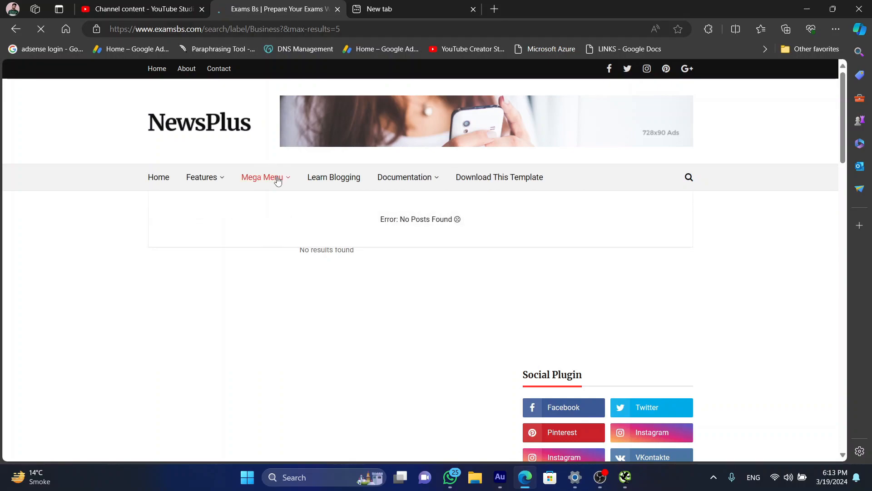
scroll(245, 288, down, 10)
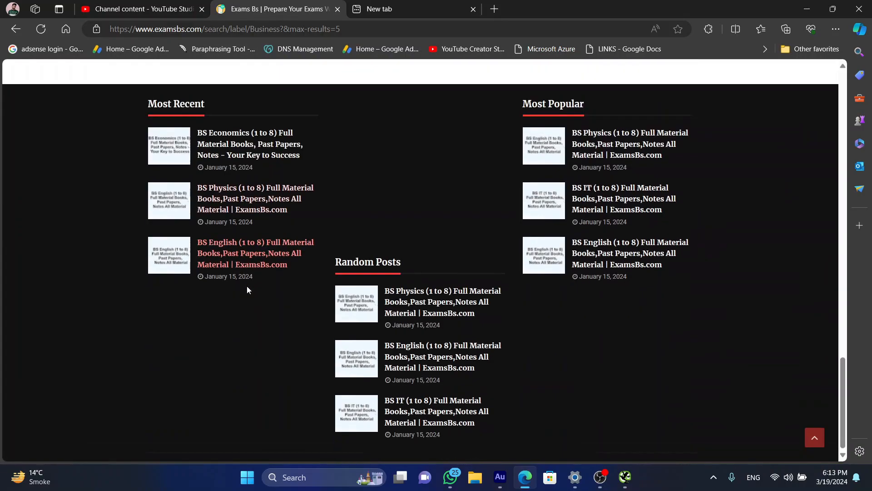
scroll(350, 298, up, 4)
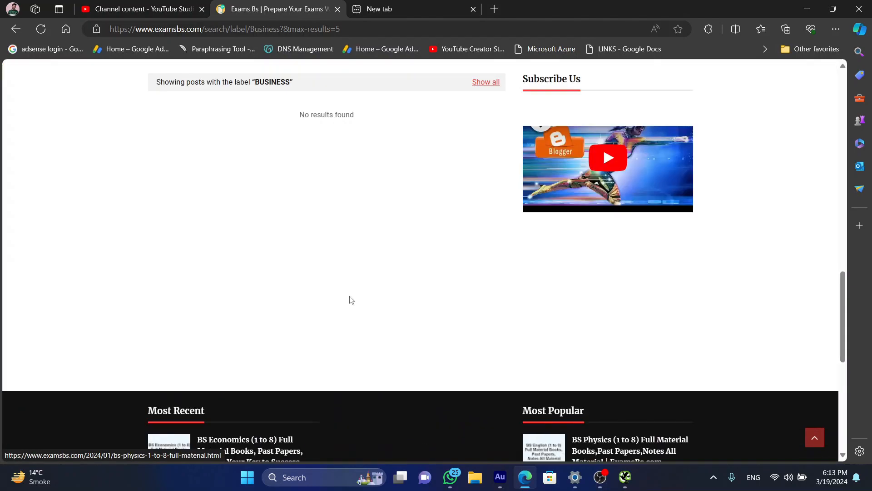
scroll(349, 298, up, 3)
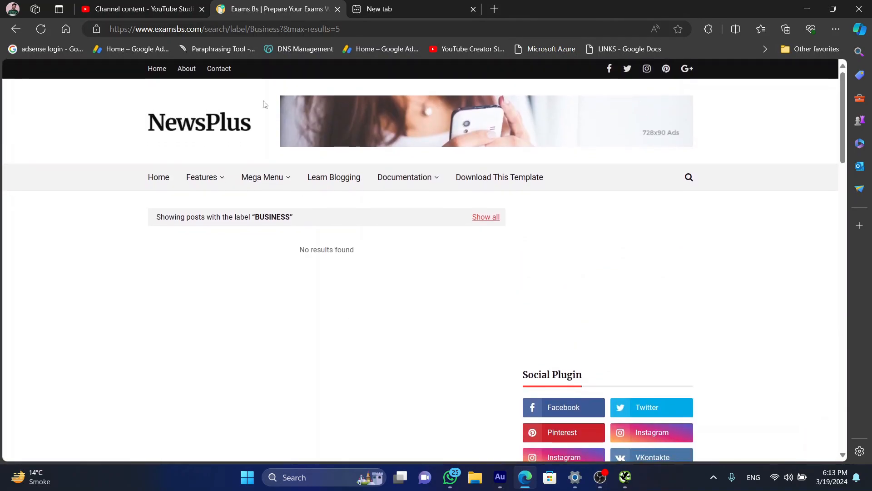
click(806, 5)
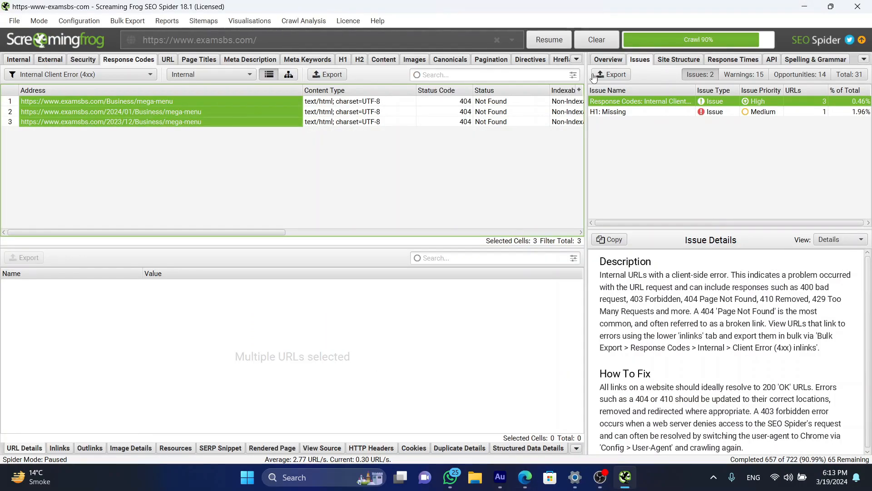
Inspect the page behind the H1: Missing issue and the 2023/12 mega-menu address behind the internal client error (4xx) issue
click(606, 113)
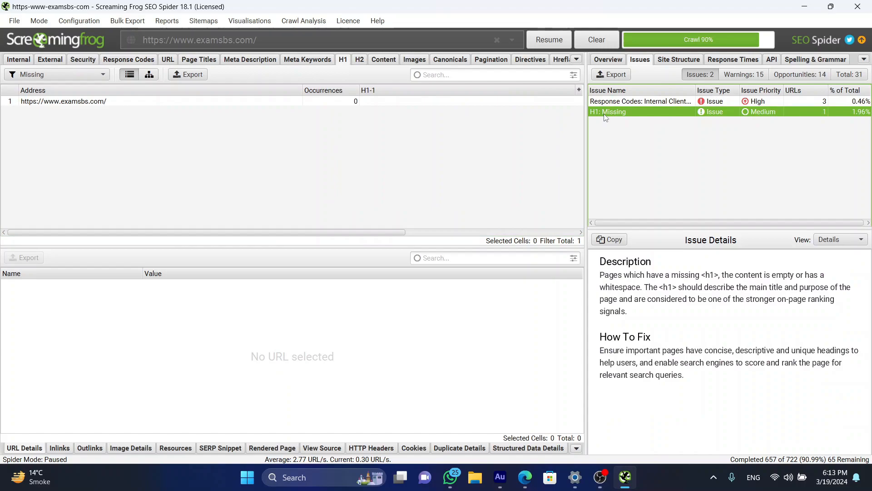
click(157, 105)
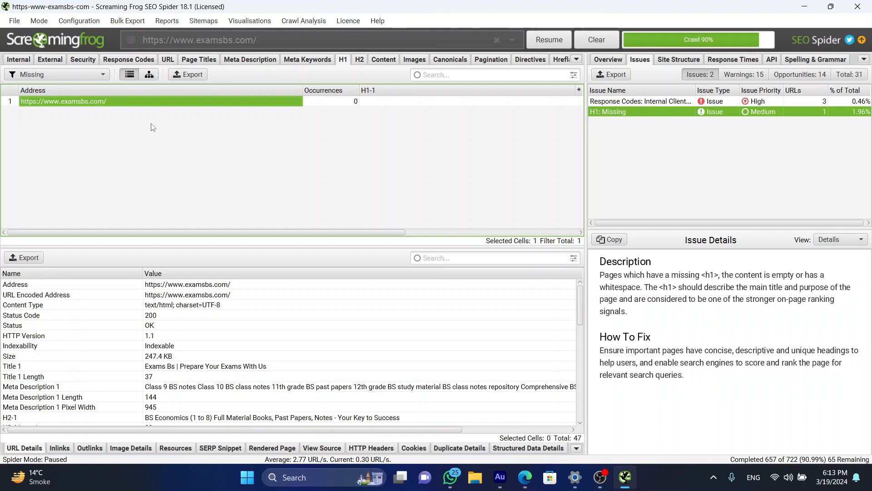
click(725, 104)
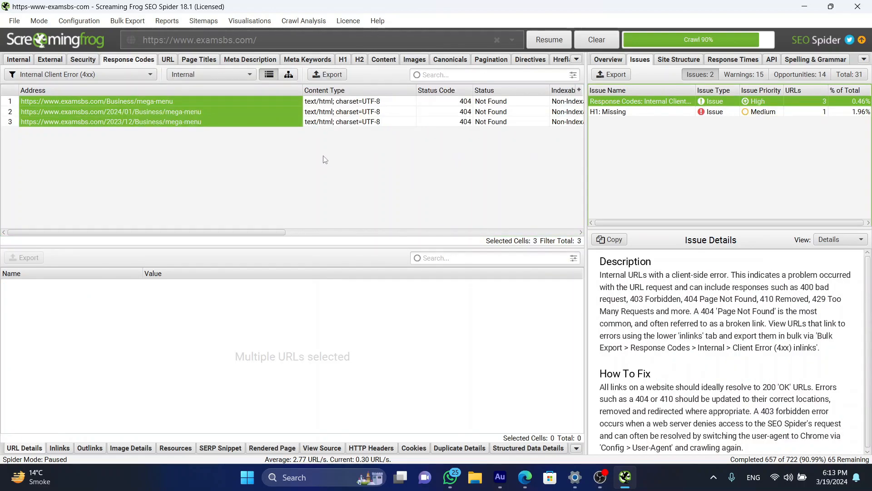
click(151, 120)
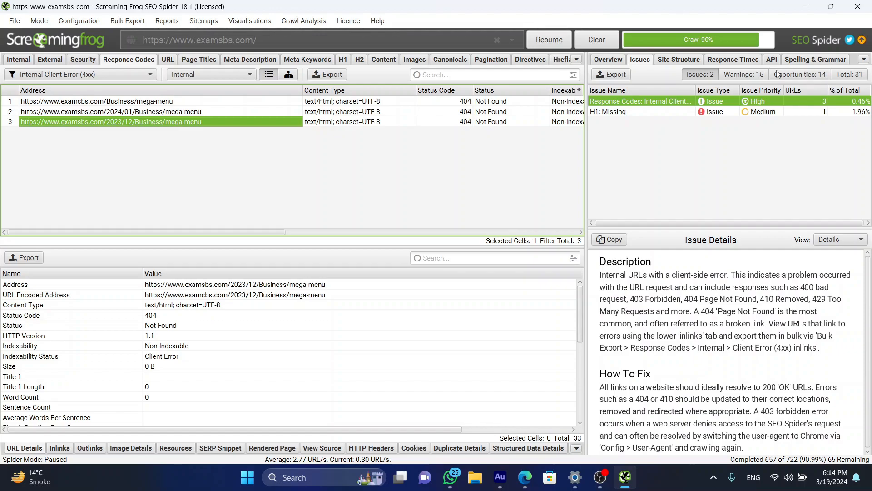
Filter the findings to warnings, list the pages behind the H1: Multiple warning, and look over the remaining warnings
click(742, 75)
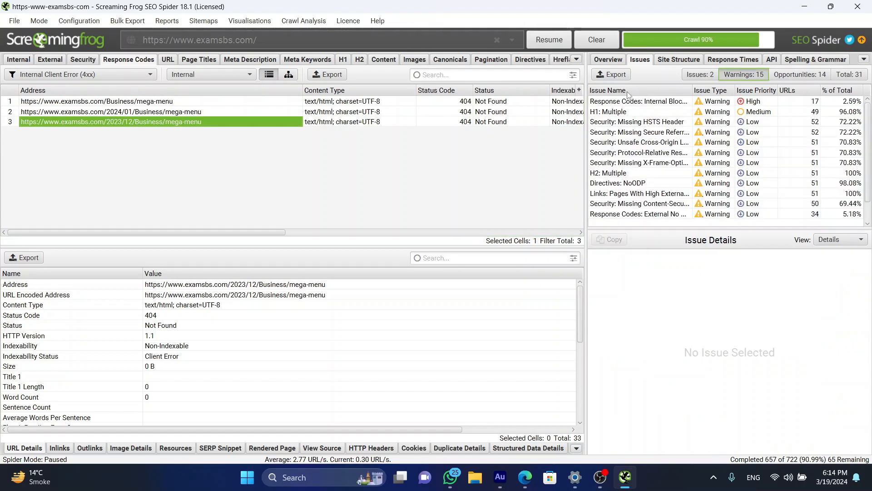
click(612, 112)
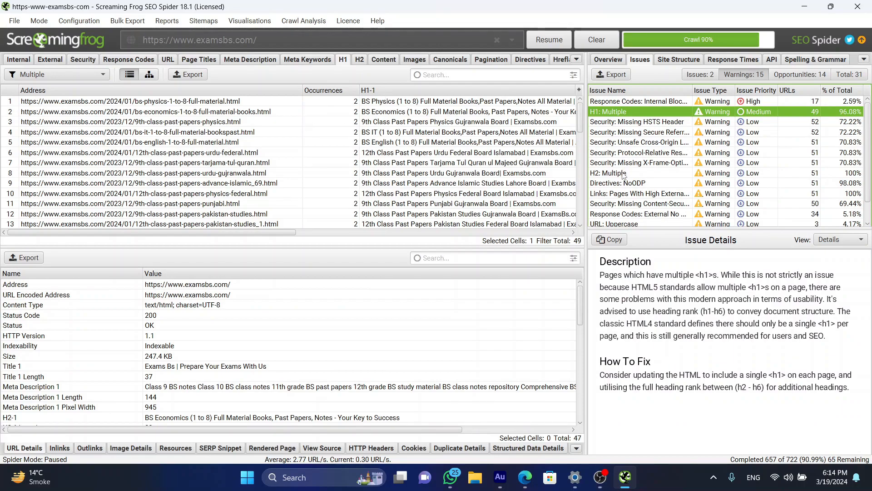
scroll(622, 191, down, 2)
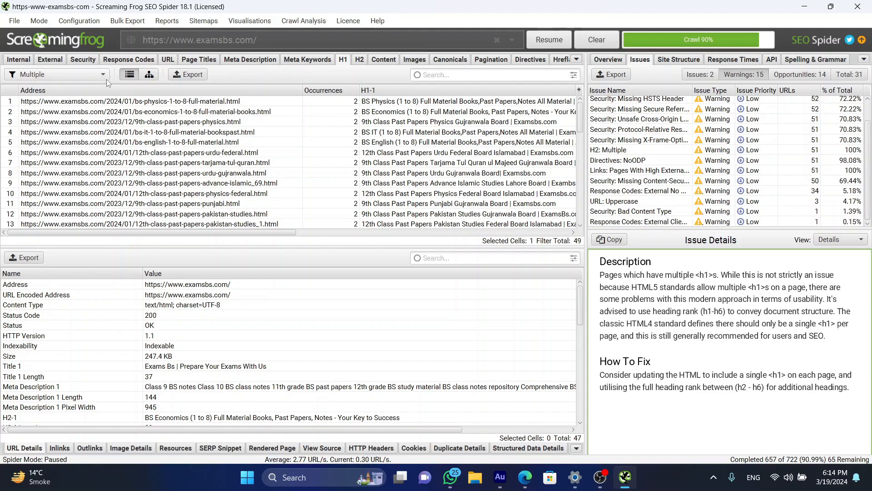
Open the internal URL list and examine the page titles and their occurrences across all crawled pages
click(26, 61)
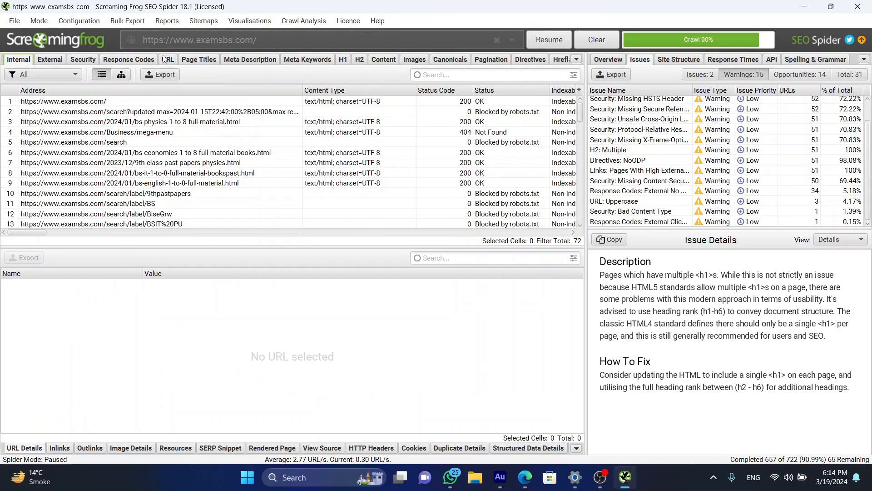
click(198, 60)
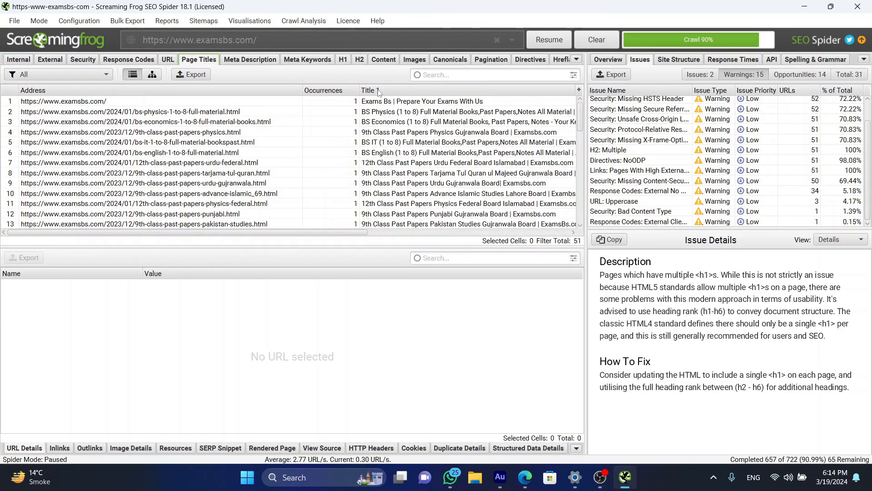
drag(581, 117, 580, 209)
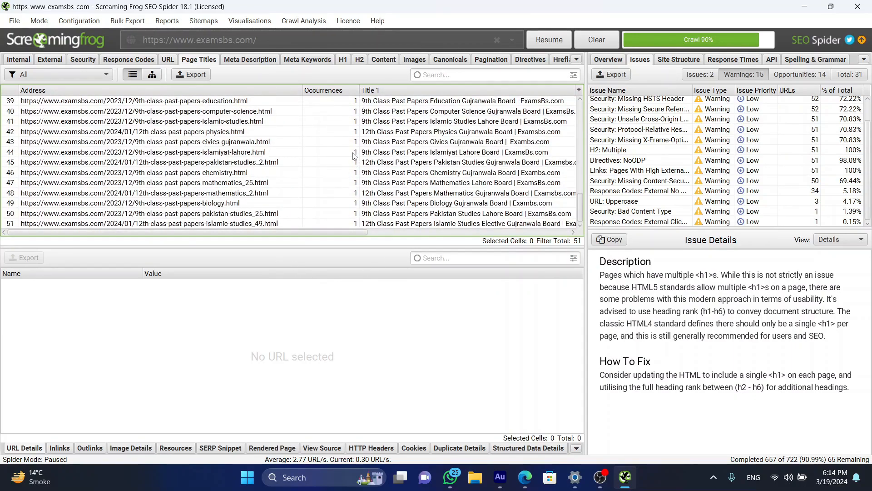
click(348, 133)
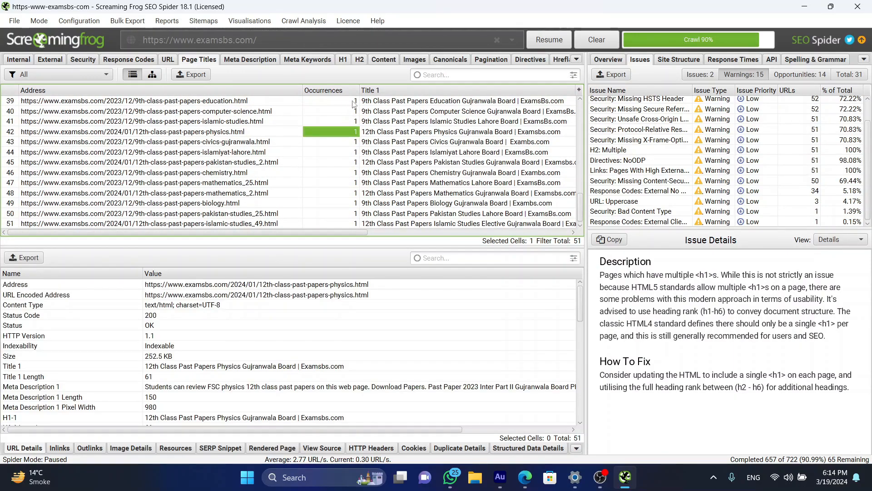
key(Up)
key(Up)
key(Up)
key(Up)
key(Up)
key(Up)
key(Up)
key(Up)
key(Up)
key(Up)
key(Up)
key(Up)
key(Up)
key(Up)
key(Up)
key(Up)
key(Up)
key(Up)
key(Up)
key(Up)
key(Up)
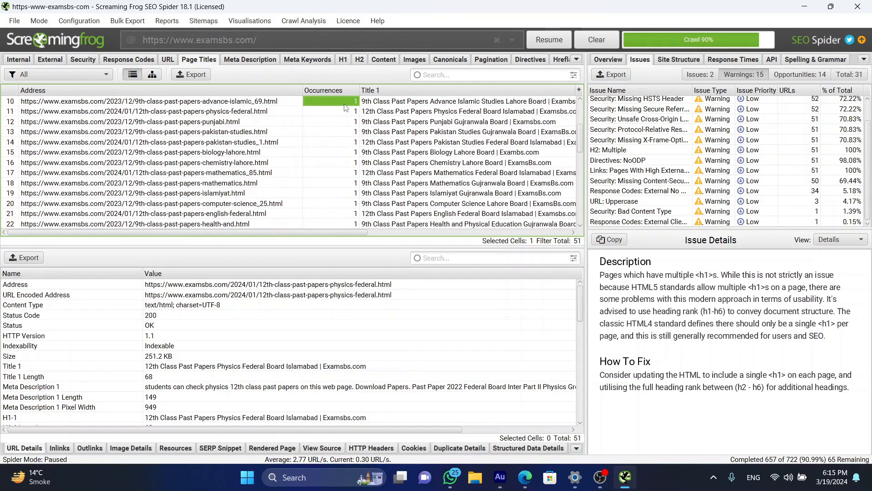
key(Up)
key(Up)
key(Up)
key(Up)
key(Up)
key(Up)
key(Up)
key(Up)
key(Up)
key(Down)
key(Down)
key(Down)
key(Down)
key(Down)
key(Down)
key(Down)
key(Down)
key(Down)
key(Down)
key(Down)
key(Down)
key(Down)
key(Down)
key(Down)
key(Down)
key(Down)
key(Down)
key(Down)
key(Down)
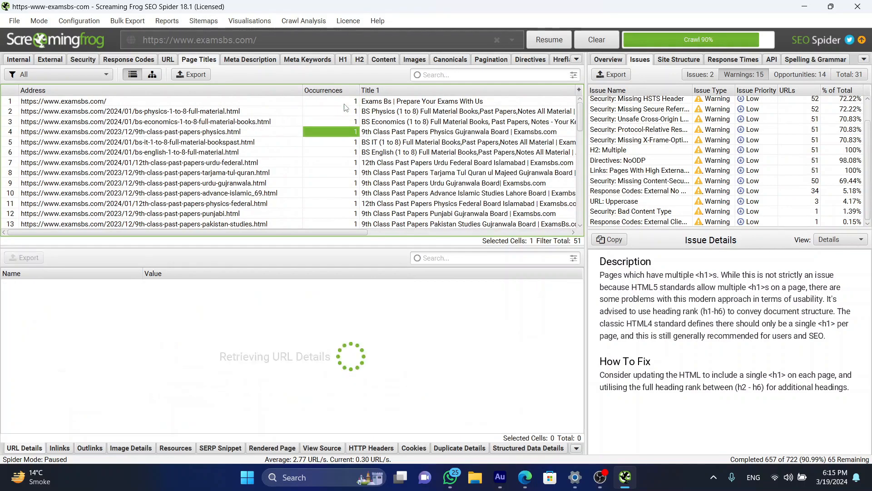
key(Down)
key(Down)
key(Down)
key(Down)
key(Down)
key(Down)
key(Down)
key(Down)
key(Down)
key(Down)
key(Down)
key(Down)
key(Down)
key(Down)
key(Down)
key(Down)
key(Down)
key(Down)
key(Down)
key(Down)
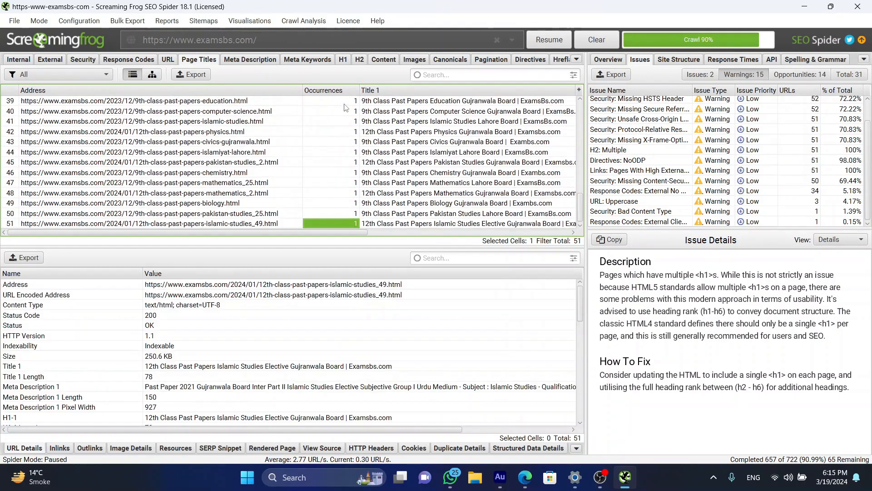
Examine the meta descriptions of the crawled pages and view the URL details of 9th-class-past-papers-islamiyat-lahore.html
click(251, 59)
scroll(328, 149, down, 13)
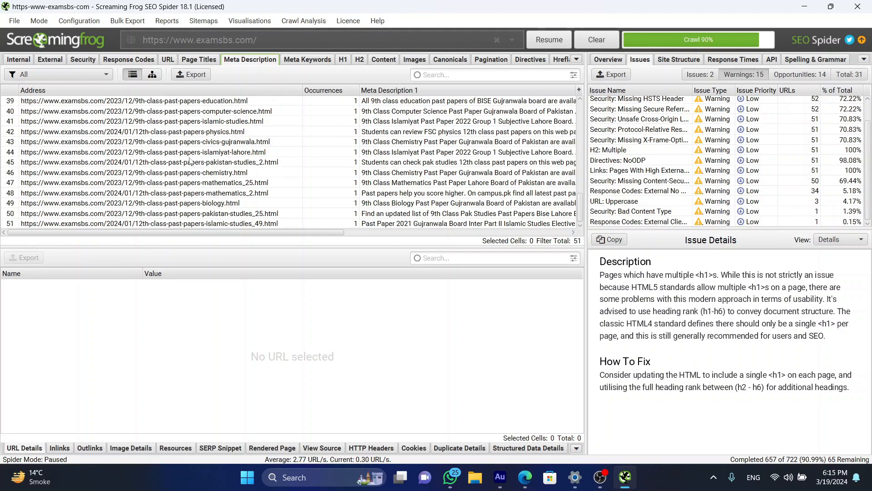
click(42, 154)
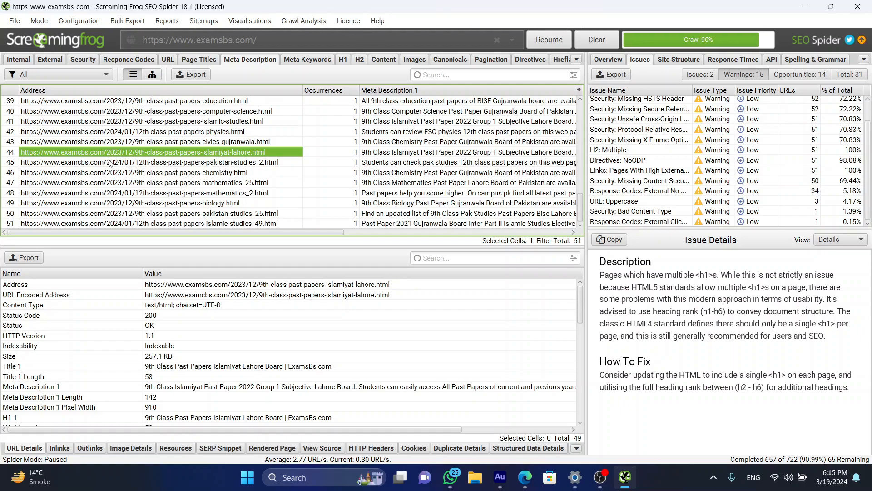
Check the meta keywords, H1 and H2 data of the crawled pages
click(314, 62)
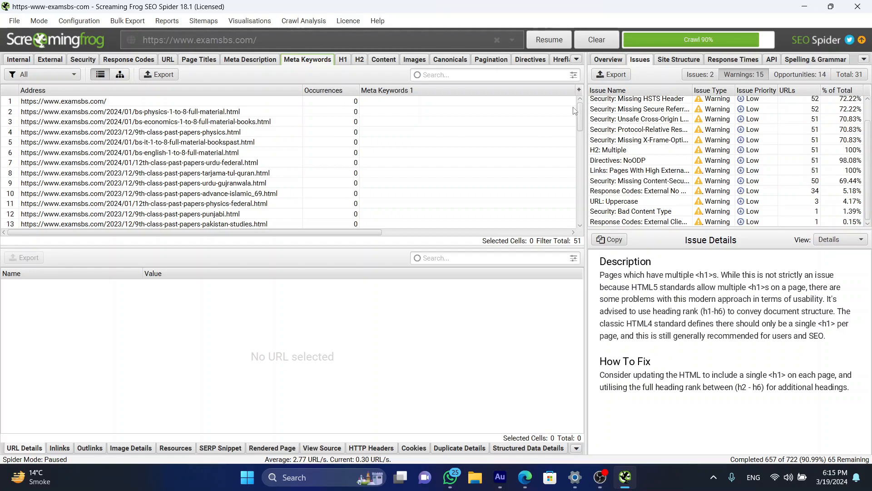
drag(579, 122, 594, 113)
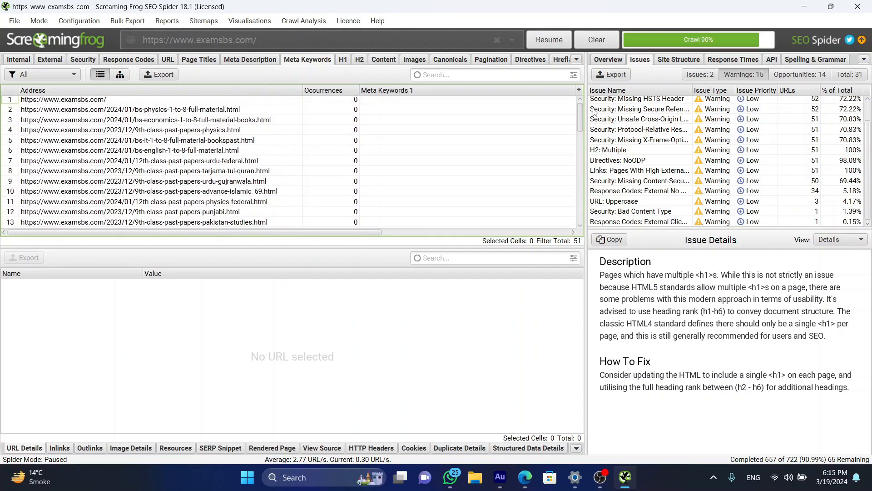
click(343, 60)
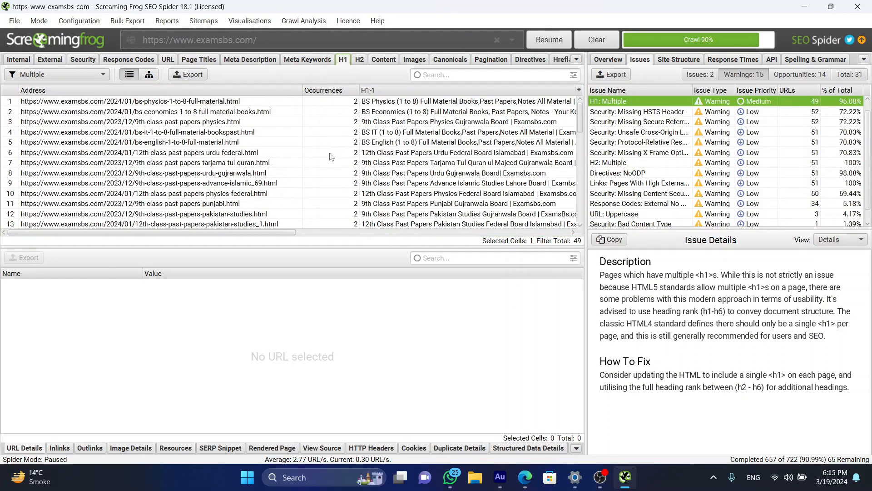
click(361, 61)
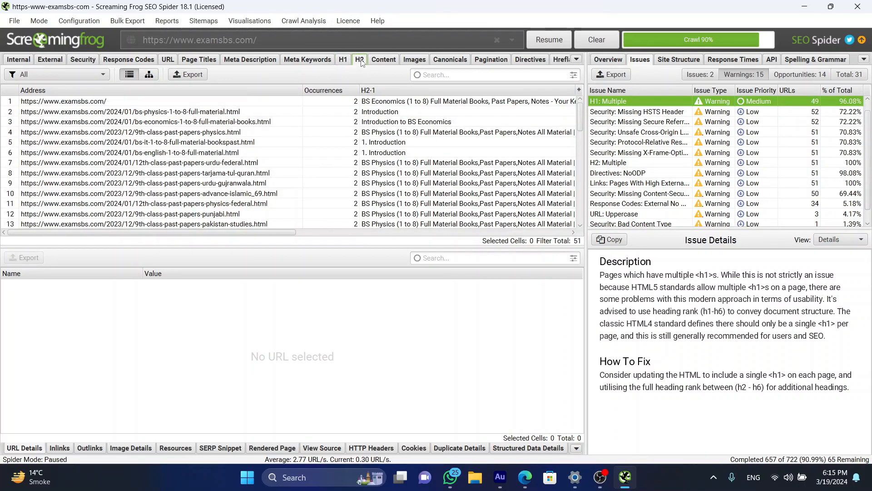
Export the complete content data of the crawl as the comma-separated file content_all.csv
click(390, 60)
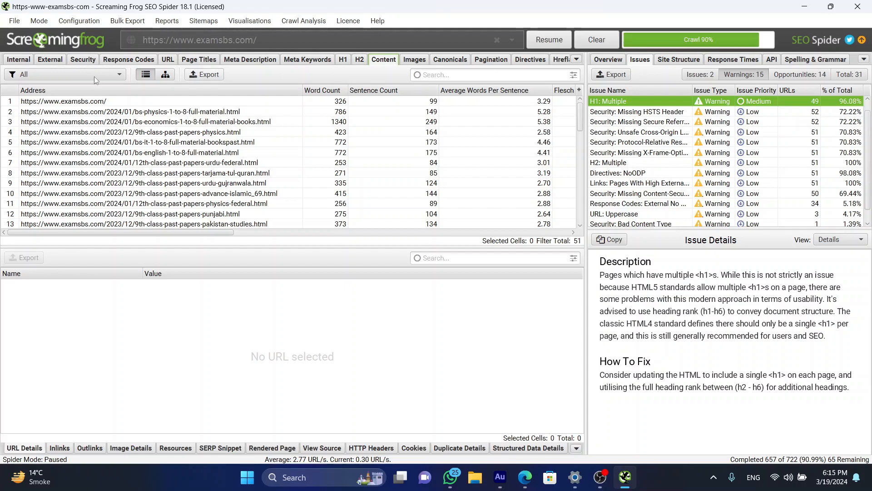
click(204, 76)
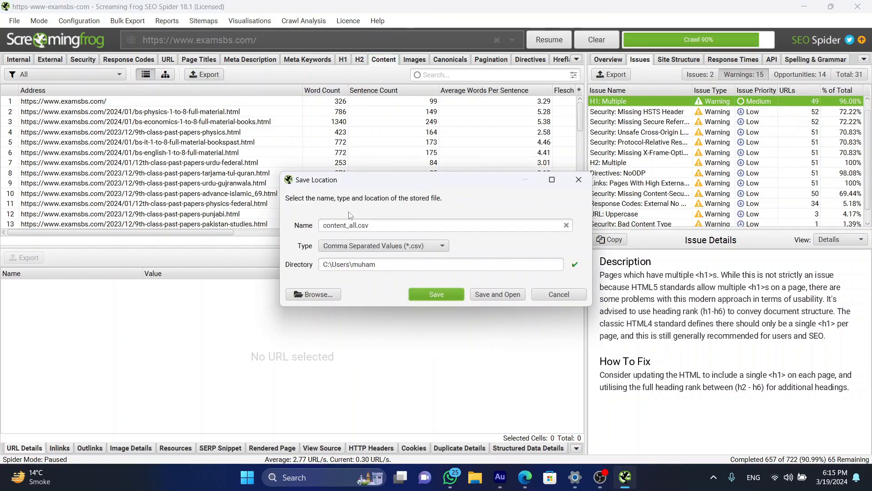
click(430, 293)
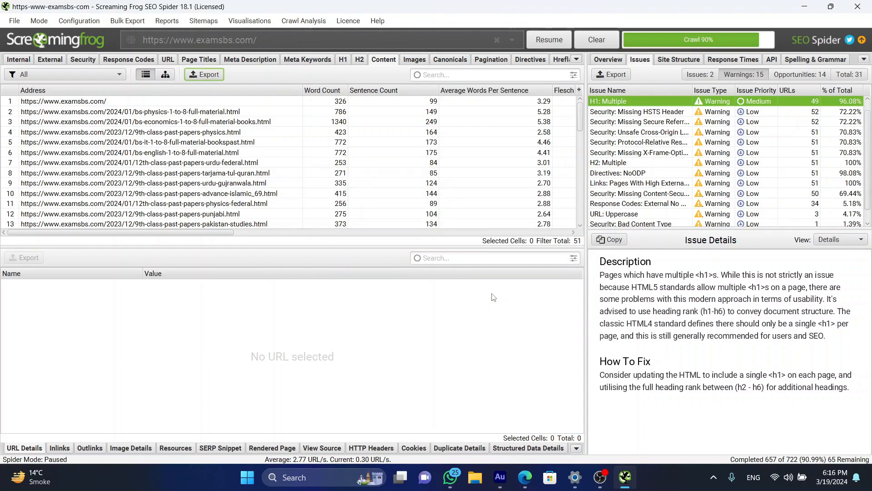
Open the exported content_all file in Excel through File Explorer and widen the Address column
click(477, 478)
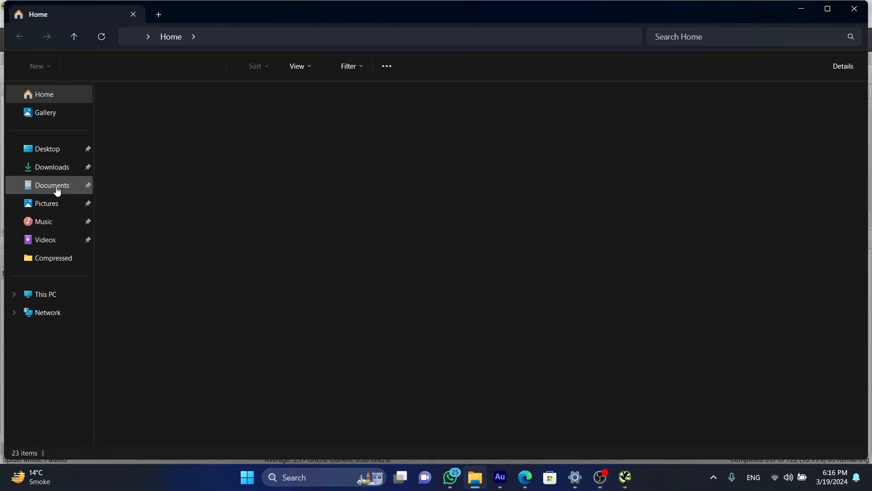
click(57, 189)
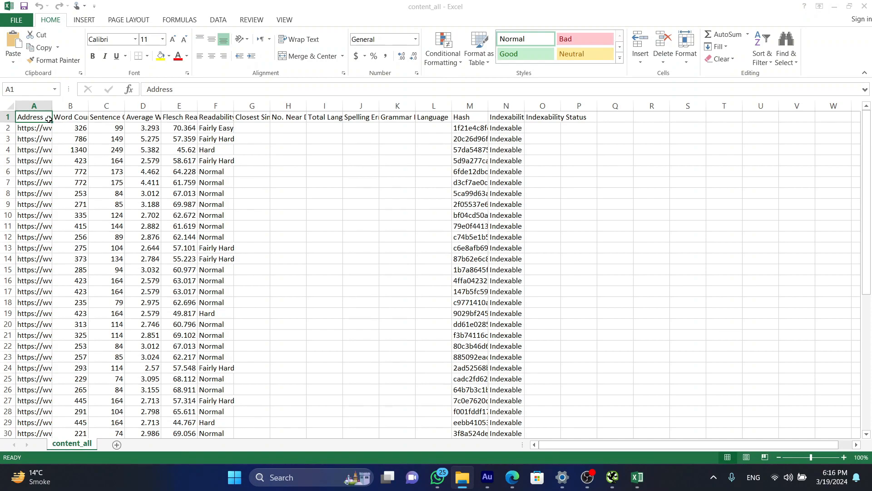
drag(50, 105, 245, 105)
Check the word count, sentence count and average words for the bs-economics page in Excel, and return to Screaming Frog SEO Spider
click(146, 140)
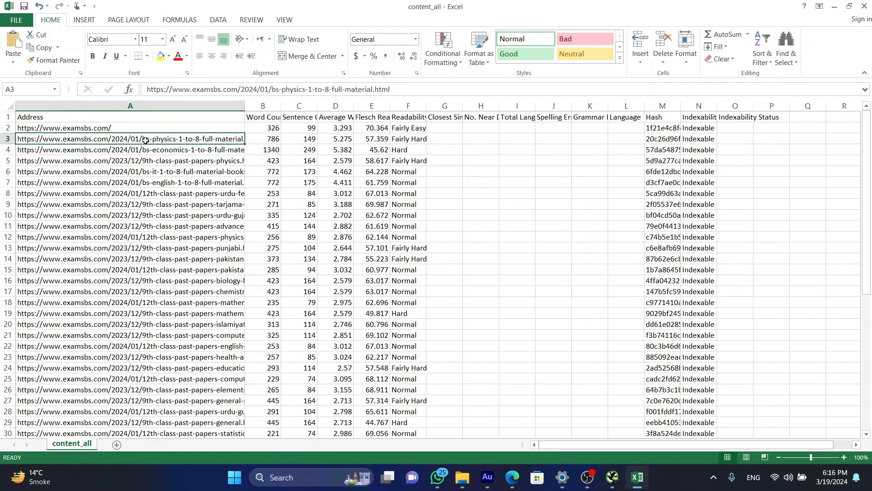
click(269, 150)
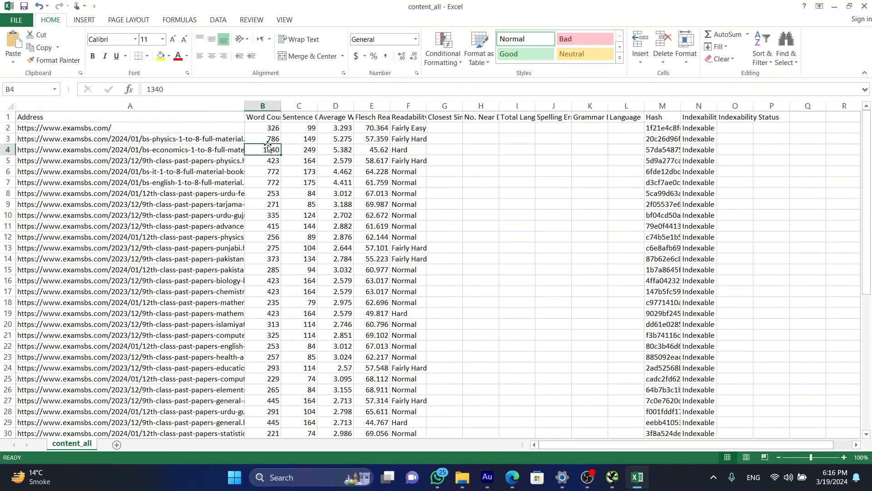
click(304, 150)
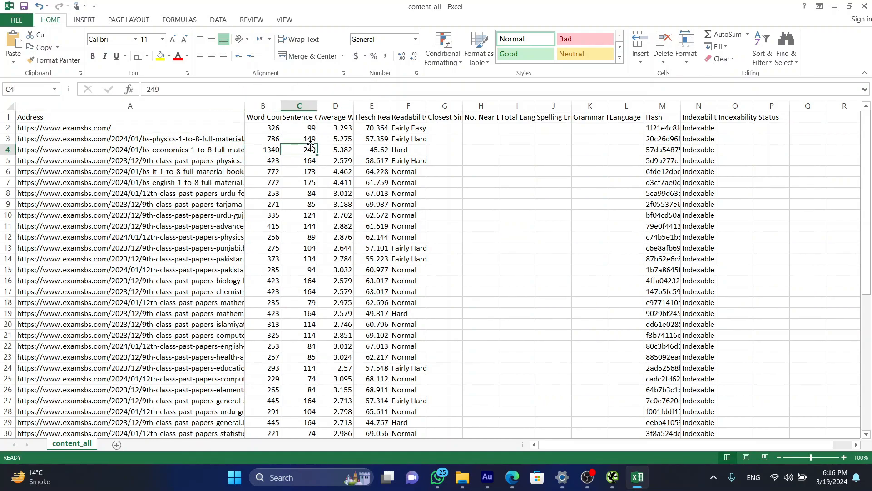
click(341, 152)
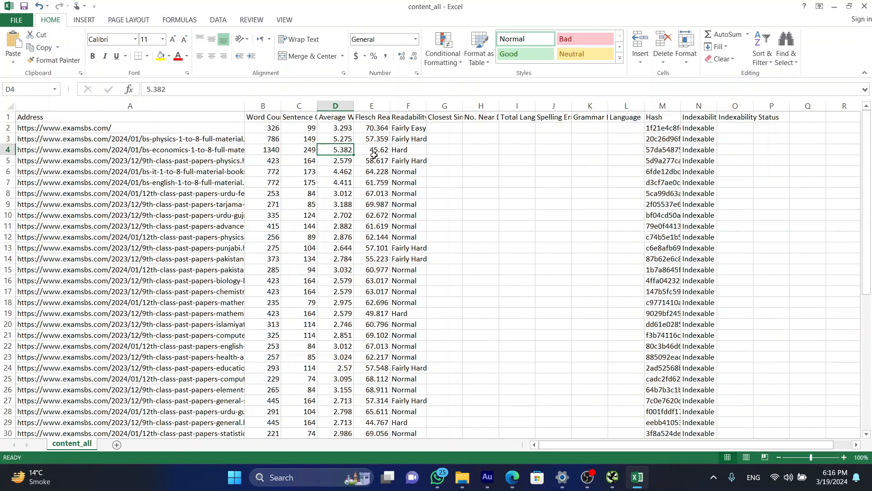
click(835, 9)
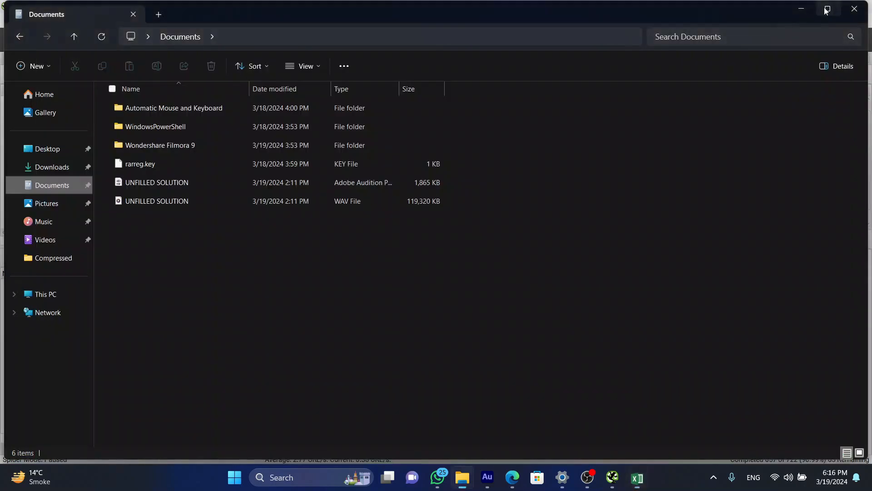
click(611, 482)
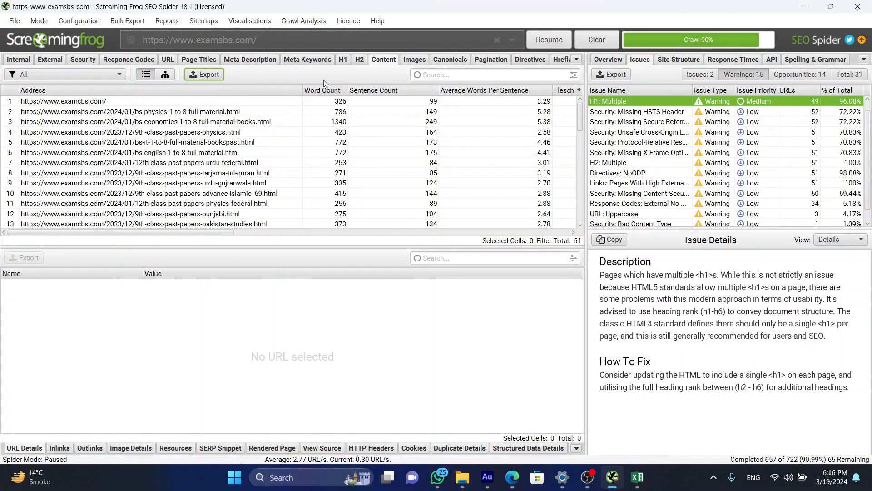
Examine the word count, sentence count, average words per sentence, Flesch score and readability of the bs-physics page and the other pages
click(169, 116)
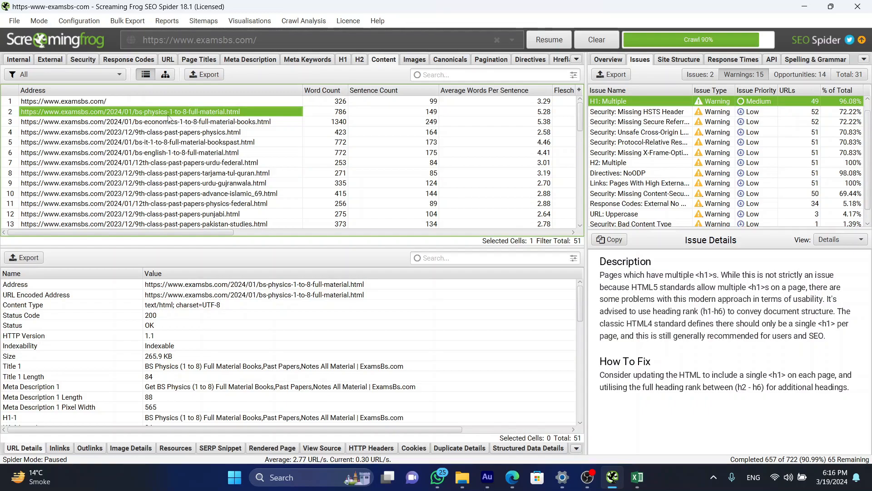
click(331, 113)
key(Right)
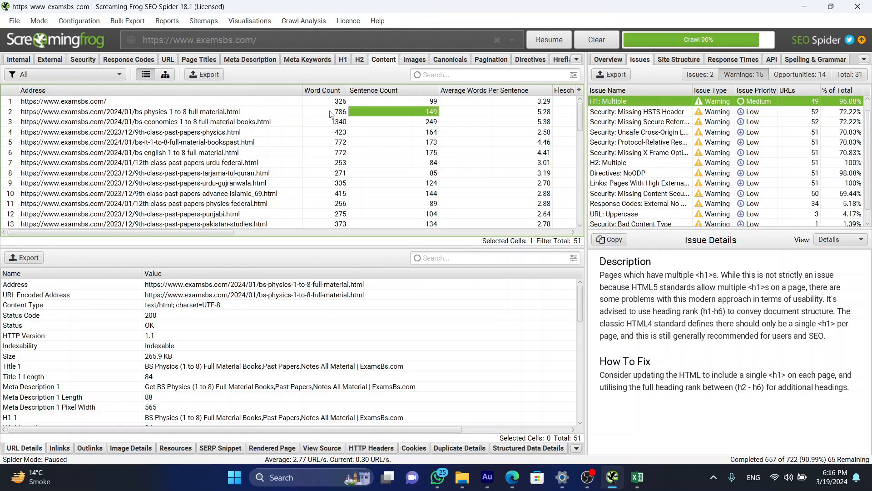
key(Right)
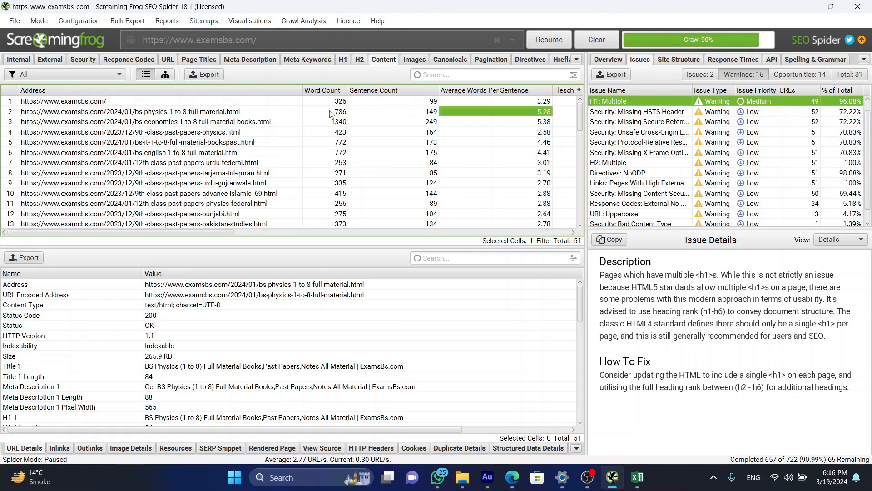
key(Right)
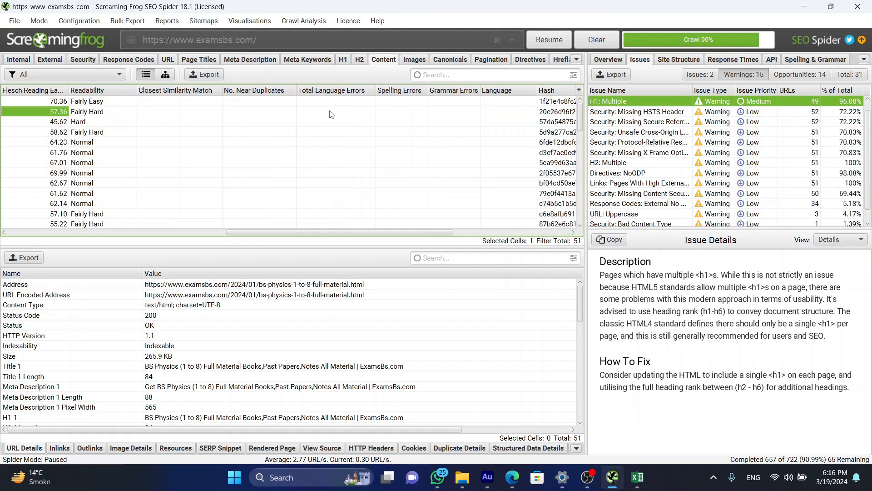
click(90, 115)
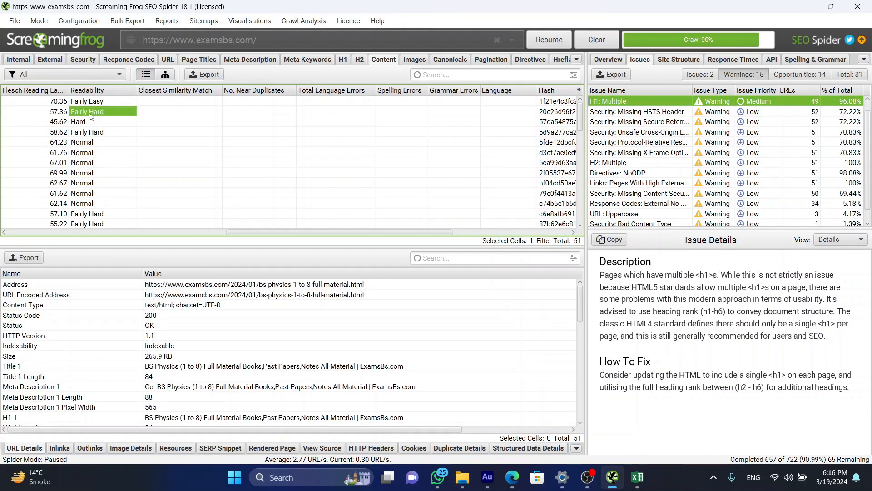
scroll(90, 116, down, 8)
scroll(89, 116, down, 3)
scroll(90, 117, up, 3)
scroll(91, 117, left, 4)
scroll(90, 117, left, 5)
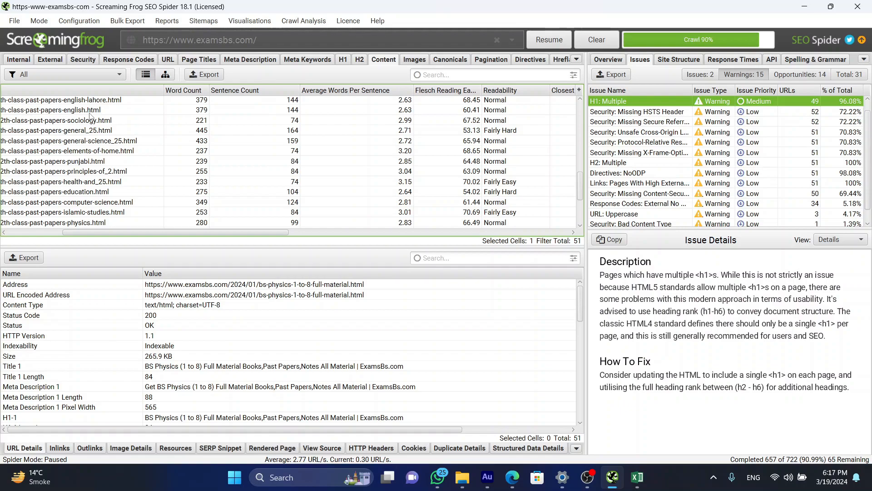
Look through the list of crawled images and filter the findings back to issues
click(415, 59)
scroll(347, 190, down, 7)
scroll(347, 190, down, 20)
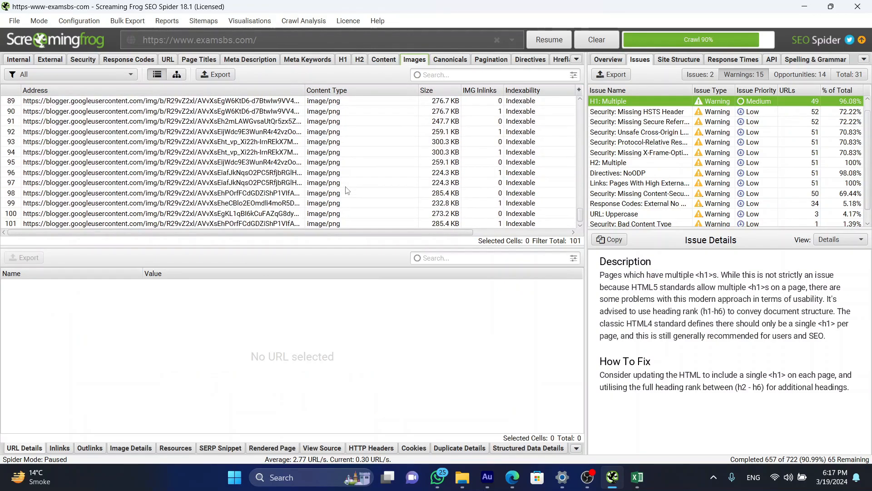
click(700, 74)
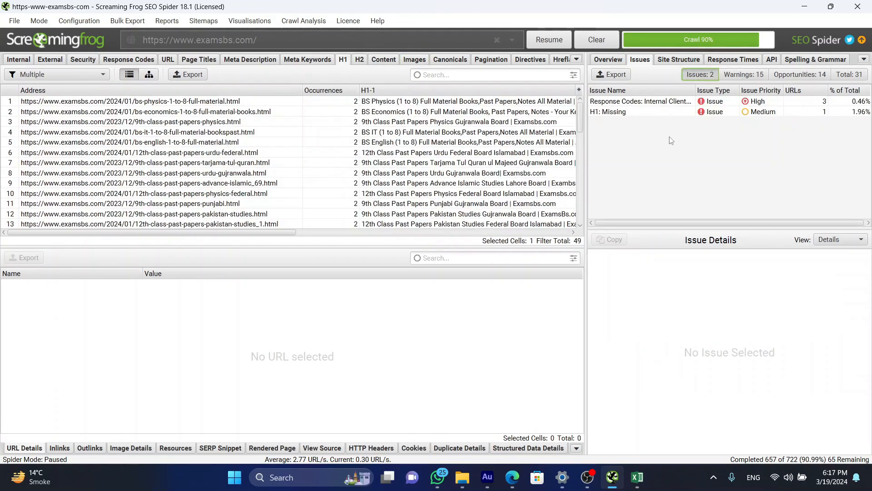